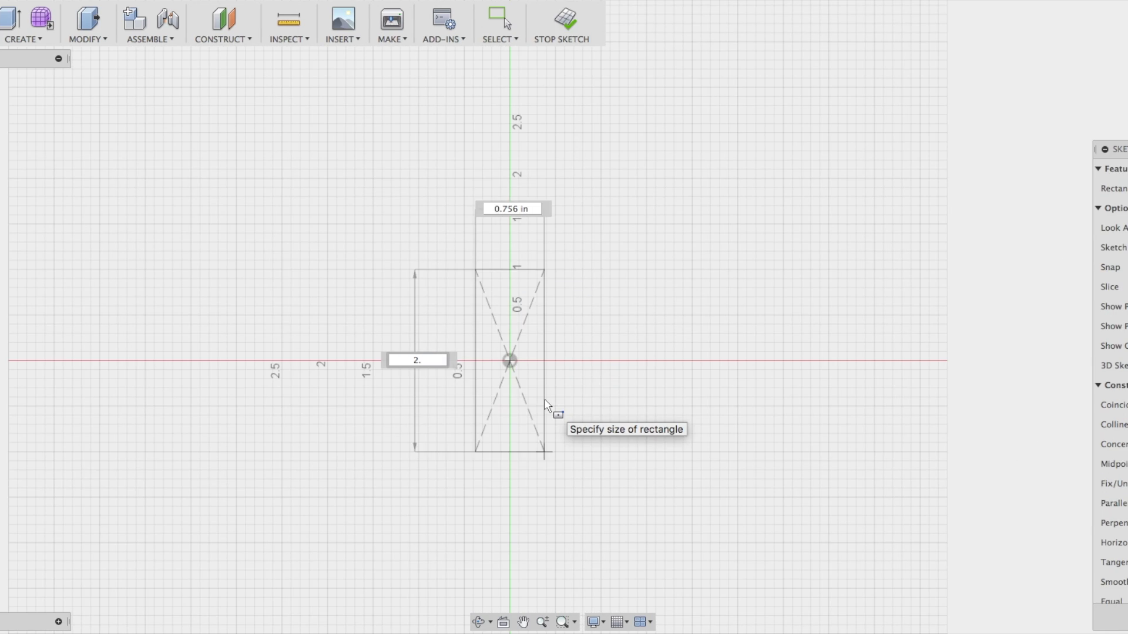
- Sketch a 2.35 × 1.25 in rectangle and extrude it into the base block
{"action": "type", "text": "35"}
{"action": "key", "text": "Tab"}
{"action": "type", "text": "1.25"}
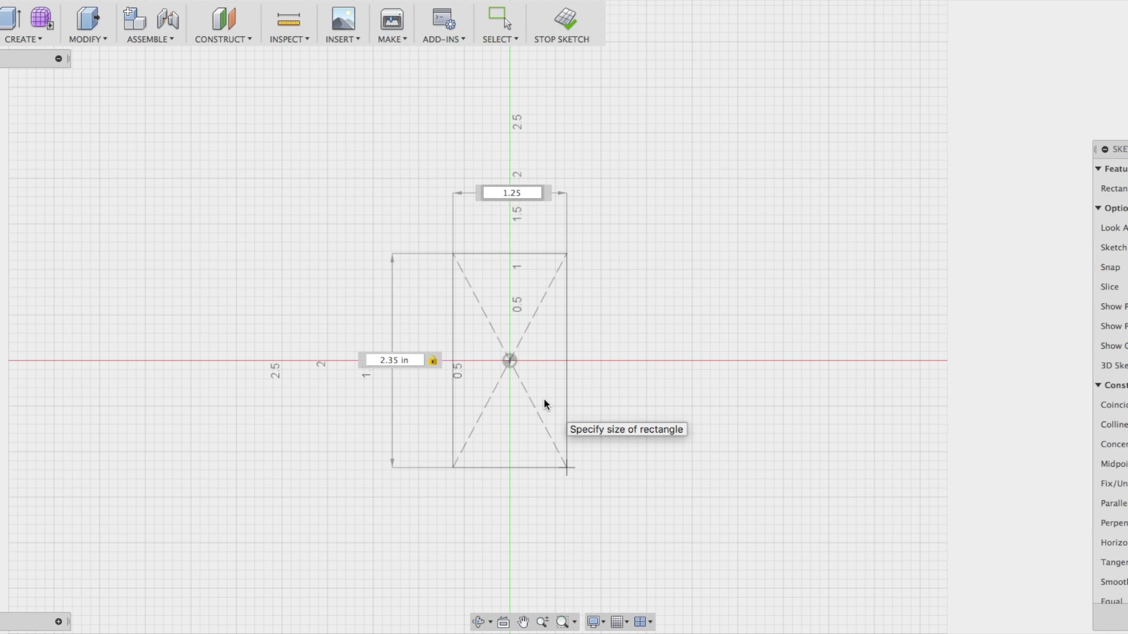
{"action": "key", "text": "Return"}
{"action": "key", "text": "q"}
{"action": "left_click", "coordinate": [522, 348]}
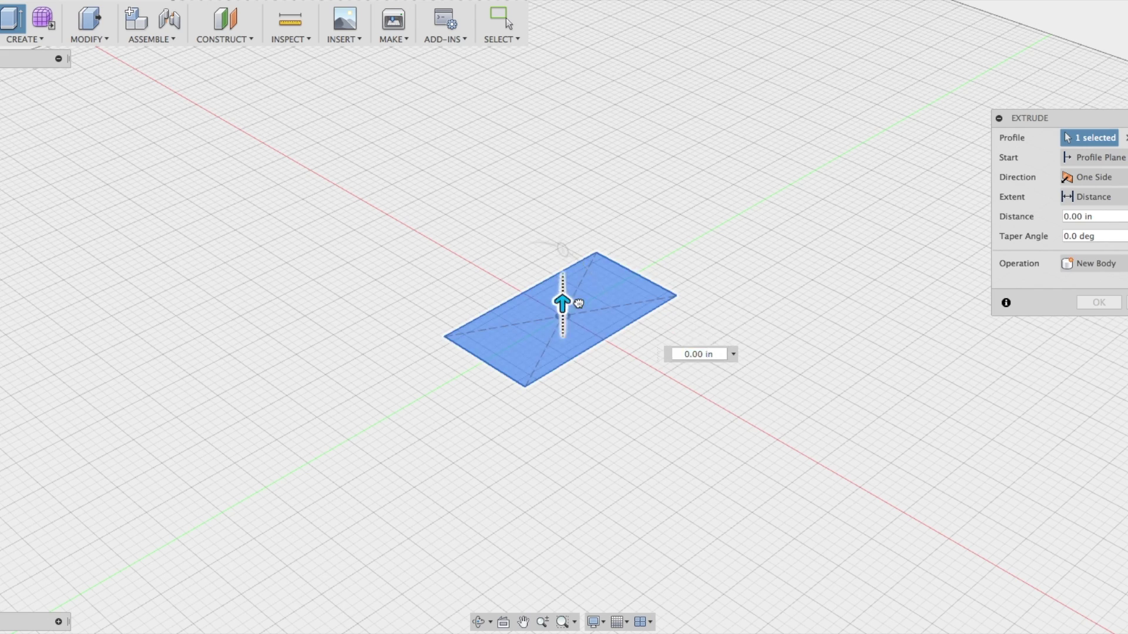
{"action": "key", "text": "Return"}
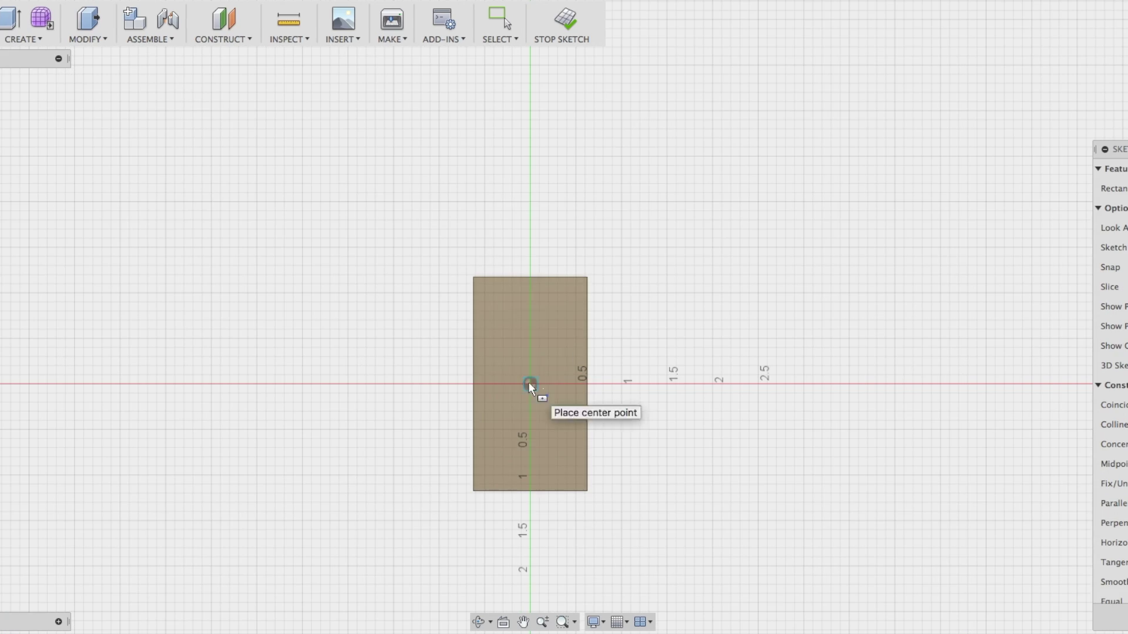
- Sketch a centred 0.85 in-wide rib rectangle and raise it 0.3 in (Join)
{"action": "left_click", "coordinate": [530, 384]}
{"action": "type", "text": ".8502.16"}
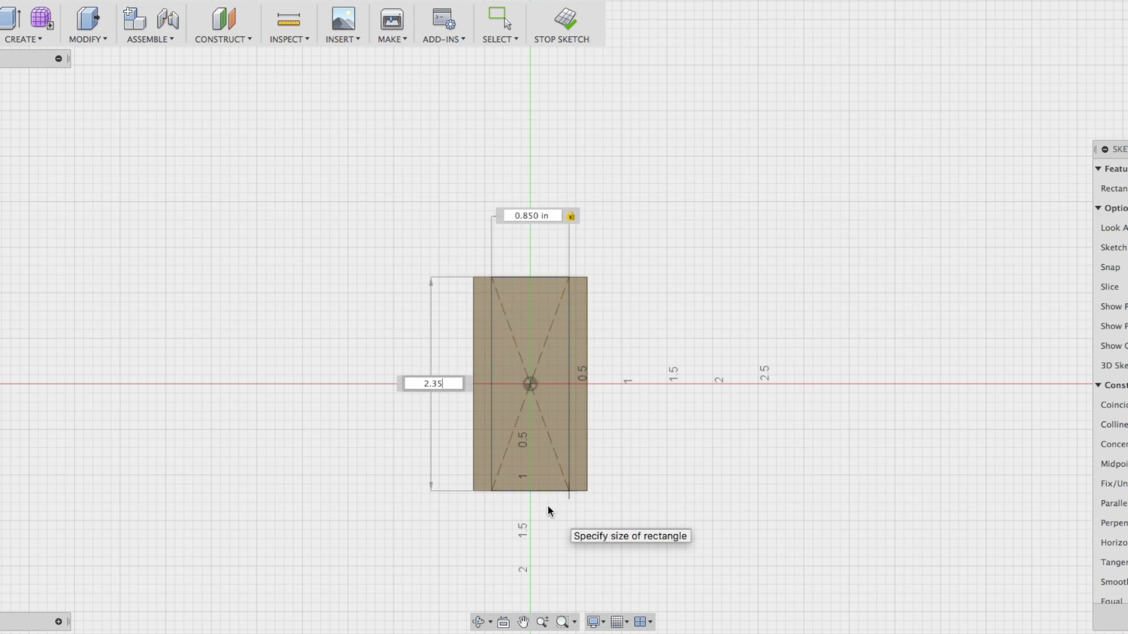
{"action": "key", "text": "Return"}
{"action": "key", "text": "q"}
{"action": "left_click", "coordinate": [549, 312]}
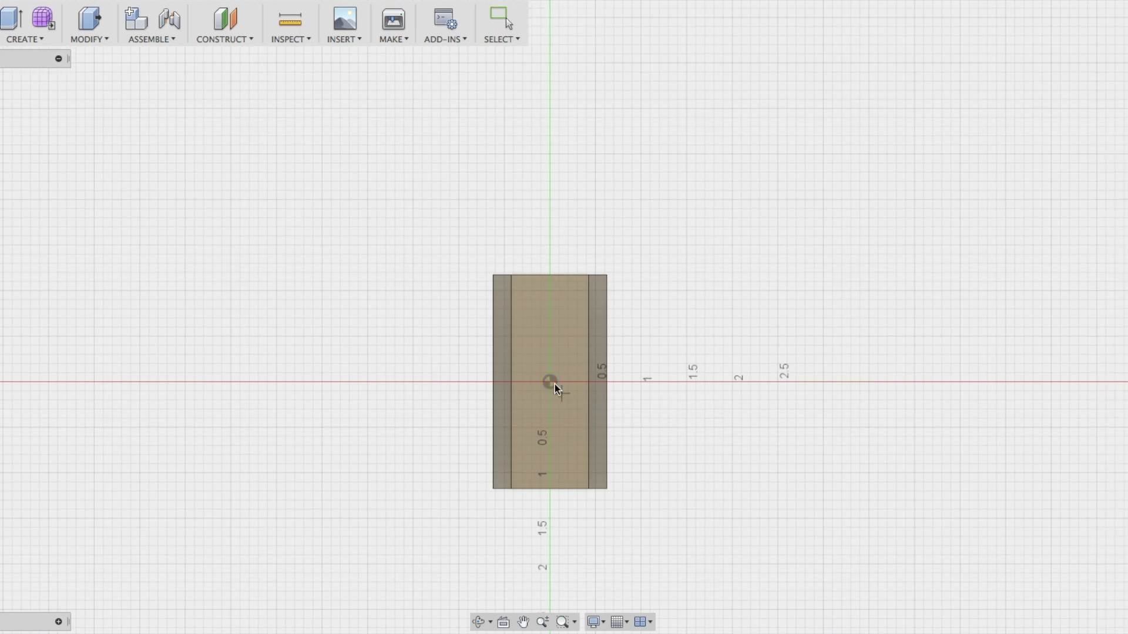
{"action": "left_click", "coordinate": [550, 383]}
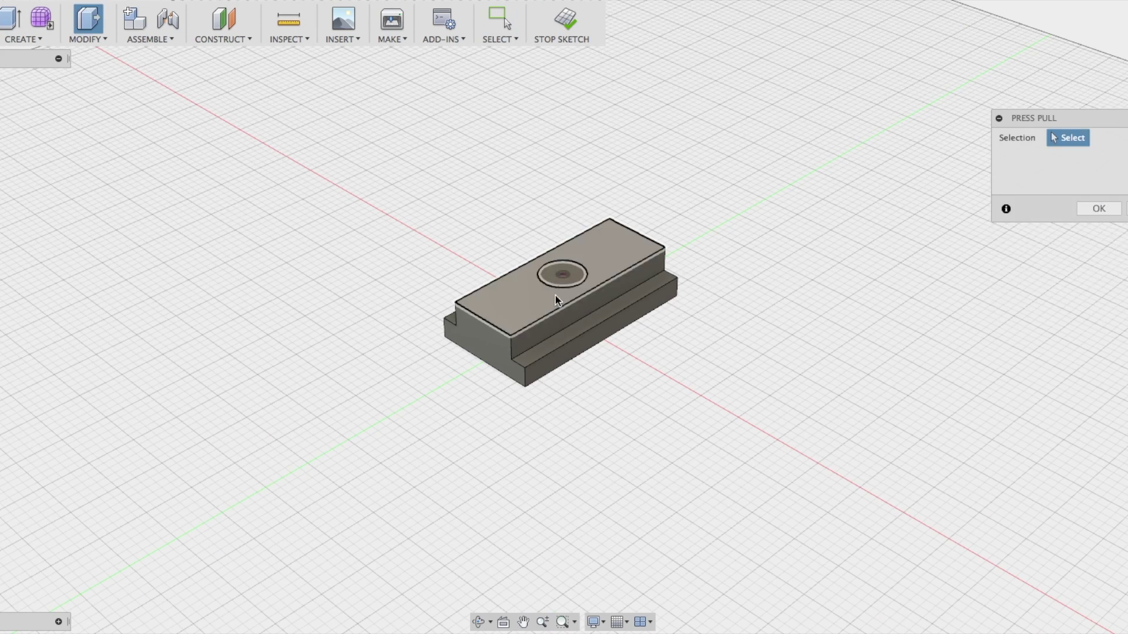
- Cut the hole through the block and add a modeled 9/16-12 UNC thread
{"action": "left_click", "coordinate": [562, 274]}
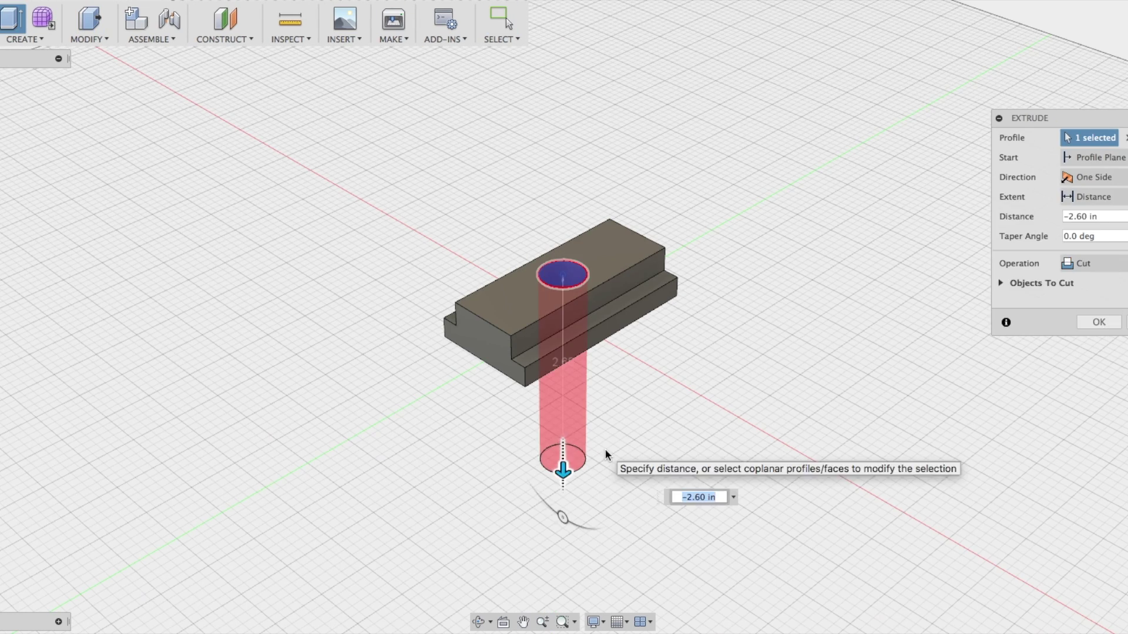
{"action": "key", "text": "Return"}
{"action": "left_click", "coordinate": [22, 39]}
{"action": "left_click", "coordinate": [41, 181]}
{"action": "left_click", "coordinate": [569, 275]}
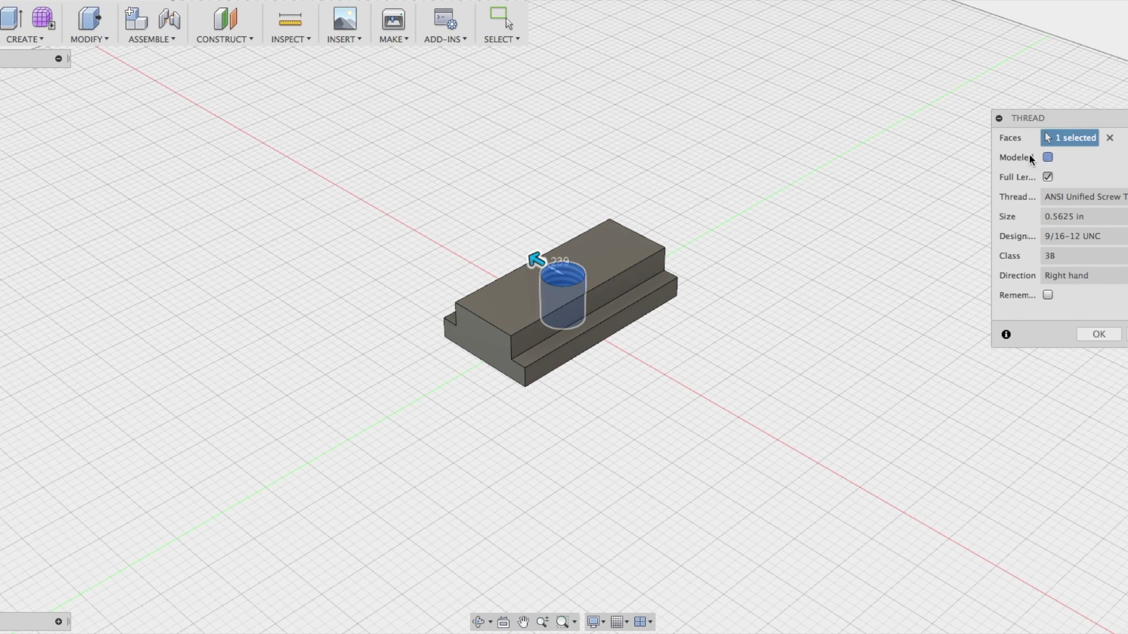
{"action": "left_click", "coordinate": [1047, 158]}
{"action": "left_click", "coordinate": [1098, 334]}
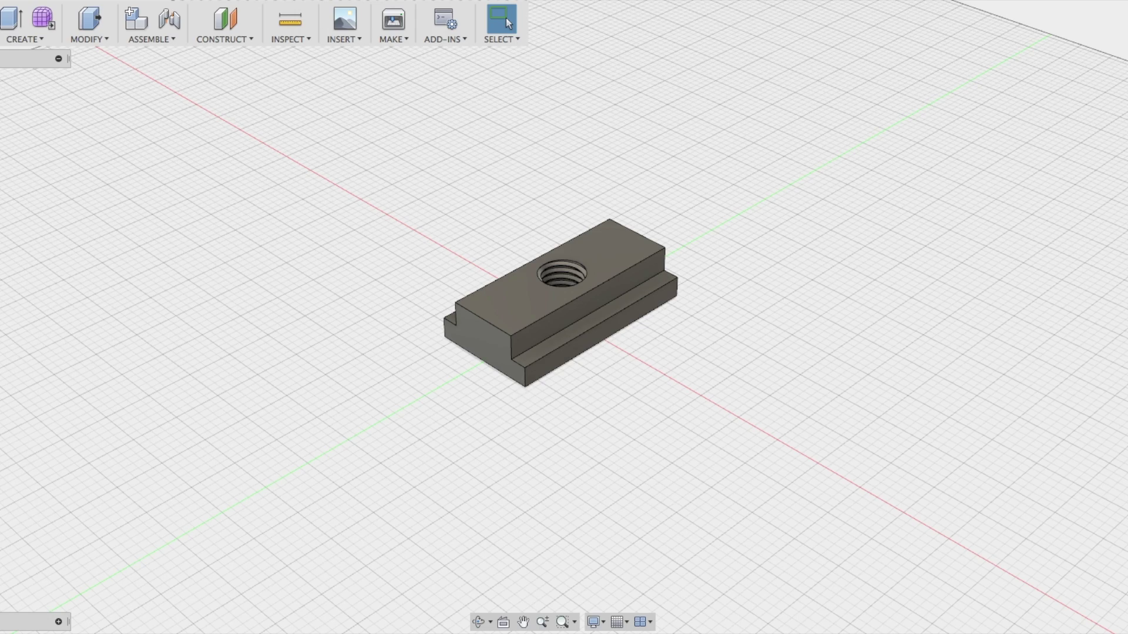
{"action": "mouse_move", "coordinate": [561, 301]}
{"action": "middle_mouse_down", "text": "shift"}
{"action": "mouse_move", "coordinate": [640, 346]}
{"action": "mouse_move", "coordinate": [658, 276]}
{"action": "mouse_move", "coordinate": [646, 235]}
{"action": "middle_mouse_up", "text": "shift"}
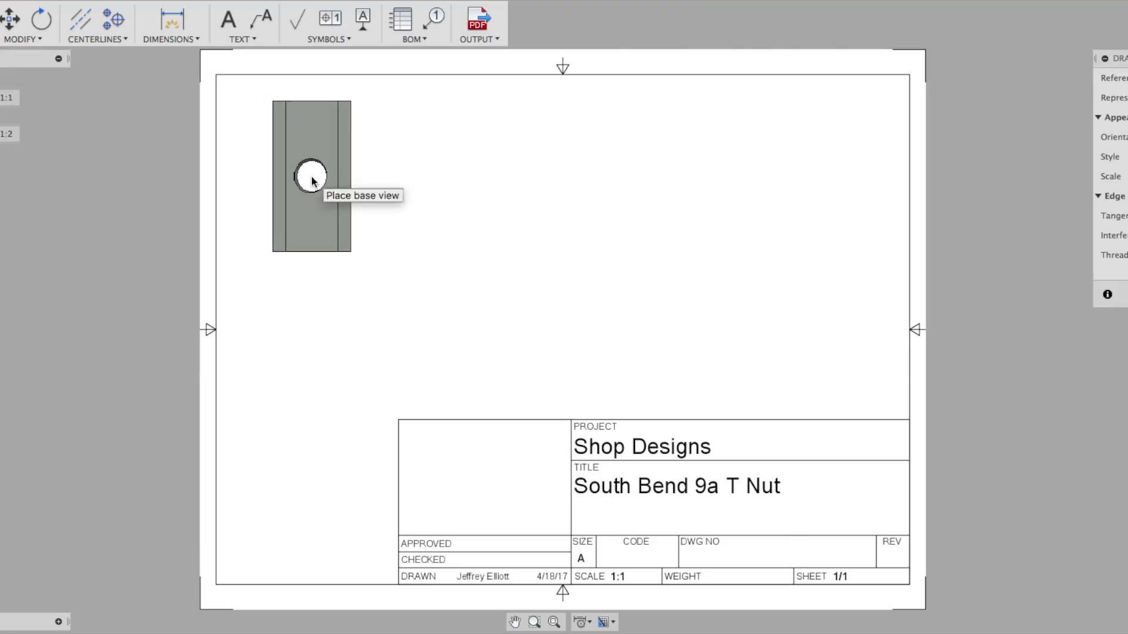
- Place the top base view with end, side and isometric projected views
{"action": "left_click", "coordinate": [312, 181]}
{"action": "left_click", "coordinate": [310, 357]}
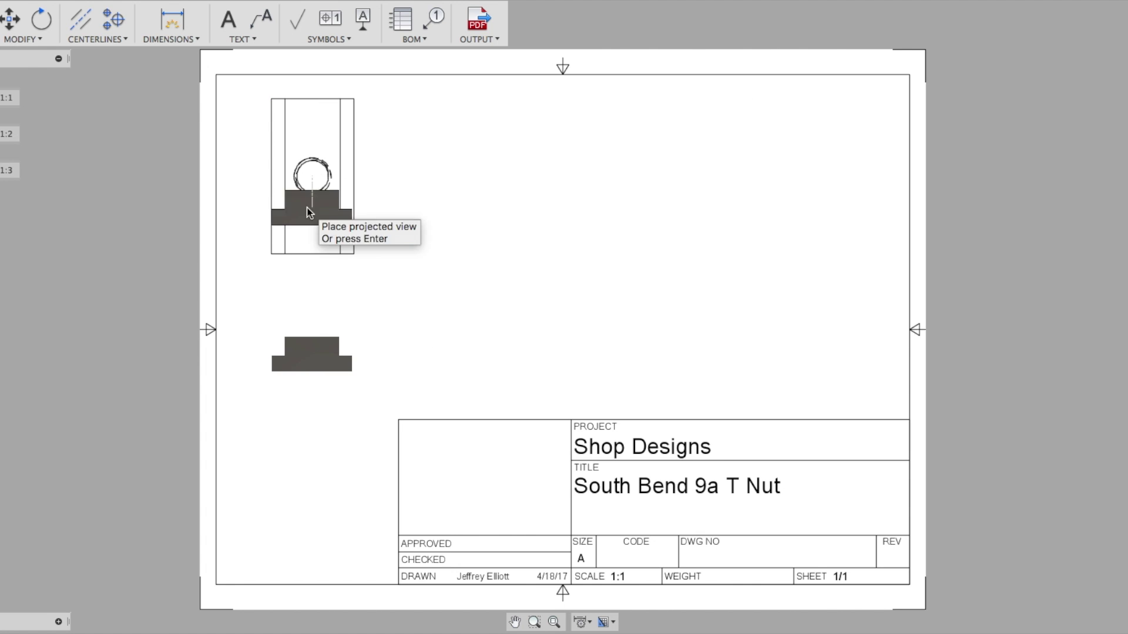
{"action": "left_click", "coordinate": [743, 297]}
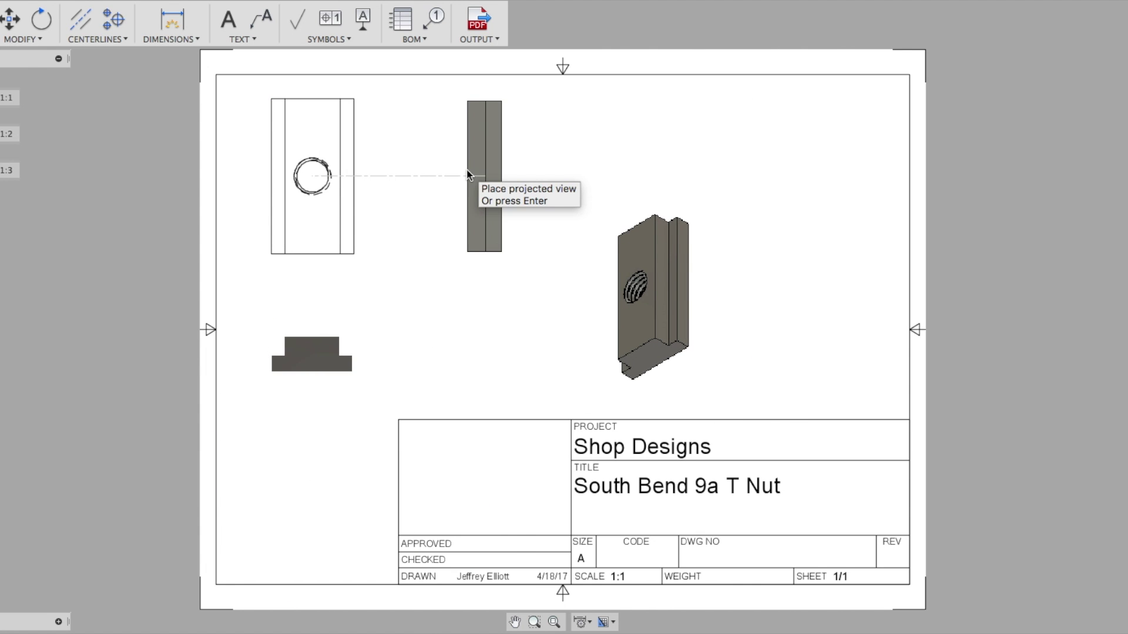
{"action": "left_click", "coordinate": [468, 175]}
{"action": "key", "text": "Return"}
- Dimension the 0.25 step, the 1.25 width and the 0.85 rib width
{"action": "key", "text": "d"}
{"action": "left_click", "coordinate": [353, 364]}
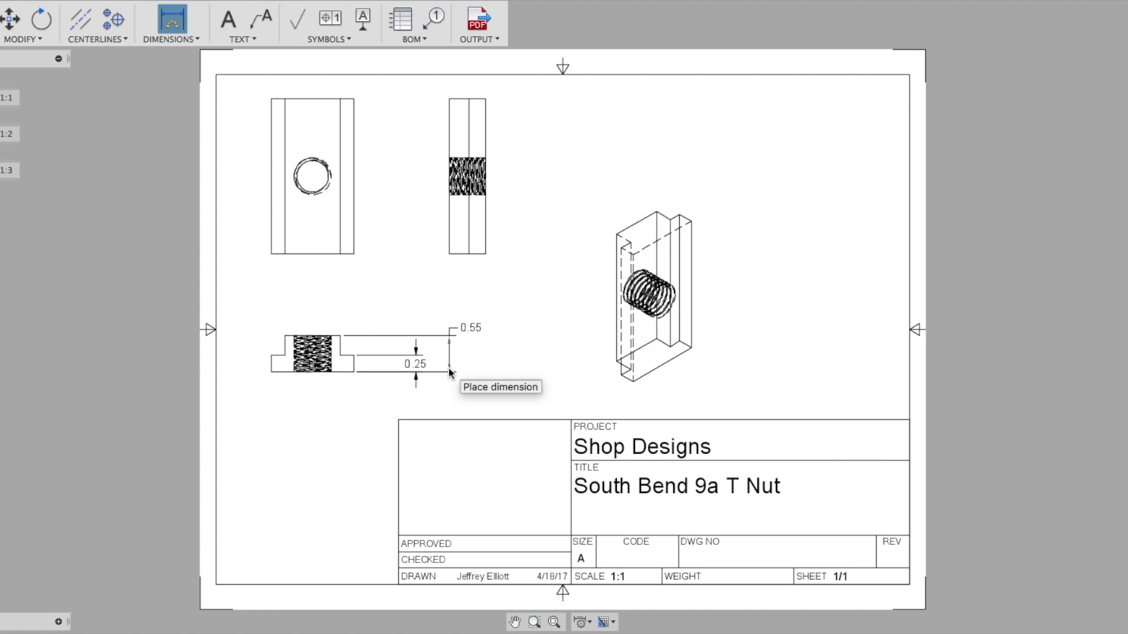
{"action": "left_click", "coordinate": [347, 292]}
{"action": "left_click", "coordinate": [285, 254]}
{"action": "left_click", "coordinate": [340, 254]}
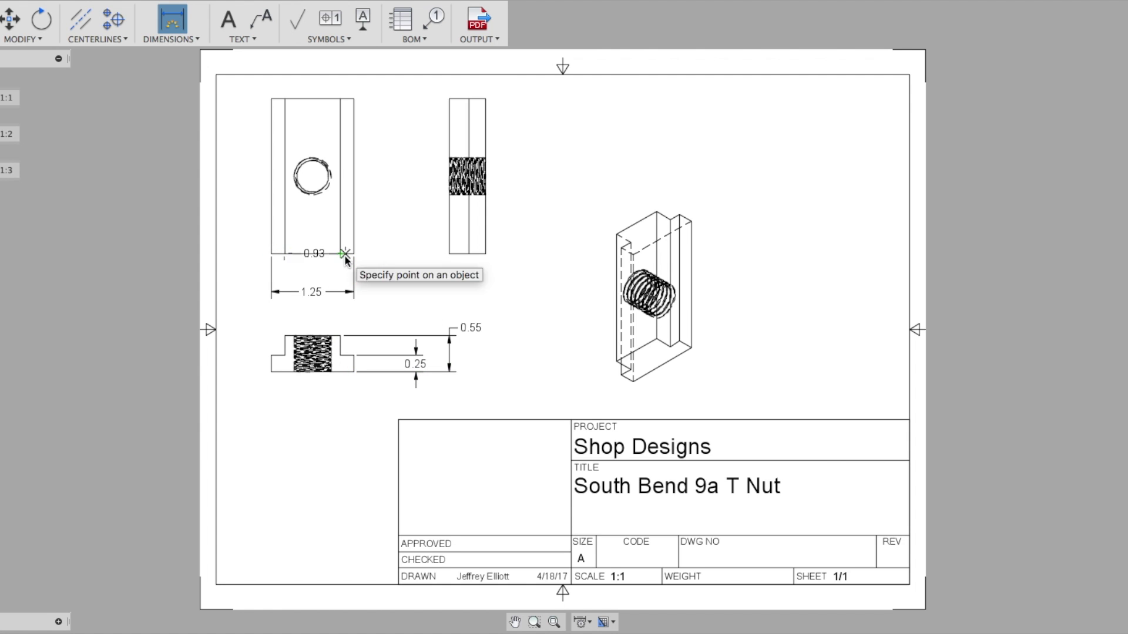
- Add the 'Thread that Came with Tool Post' leader note and dimension the 2.35 height
{"action": "left_click", "coordinate": [261, 24]}
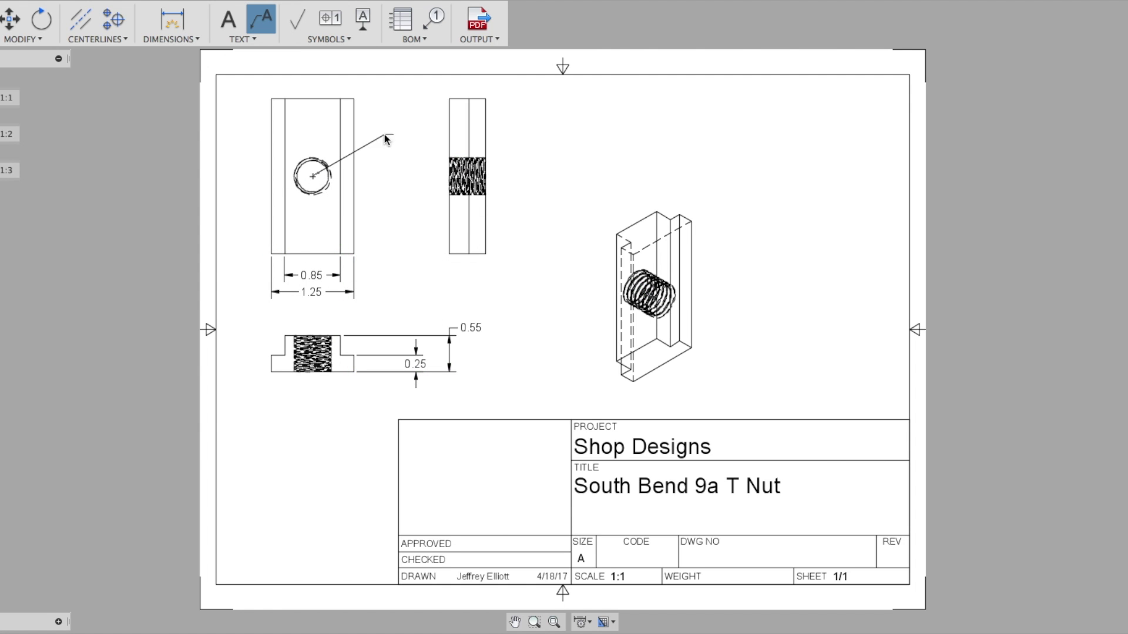
{"action": "left_click", "coordinate": [462, 242]}
{"action": "key", "text": "d"}
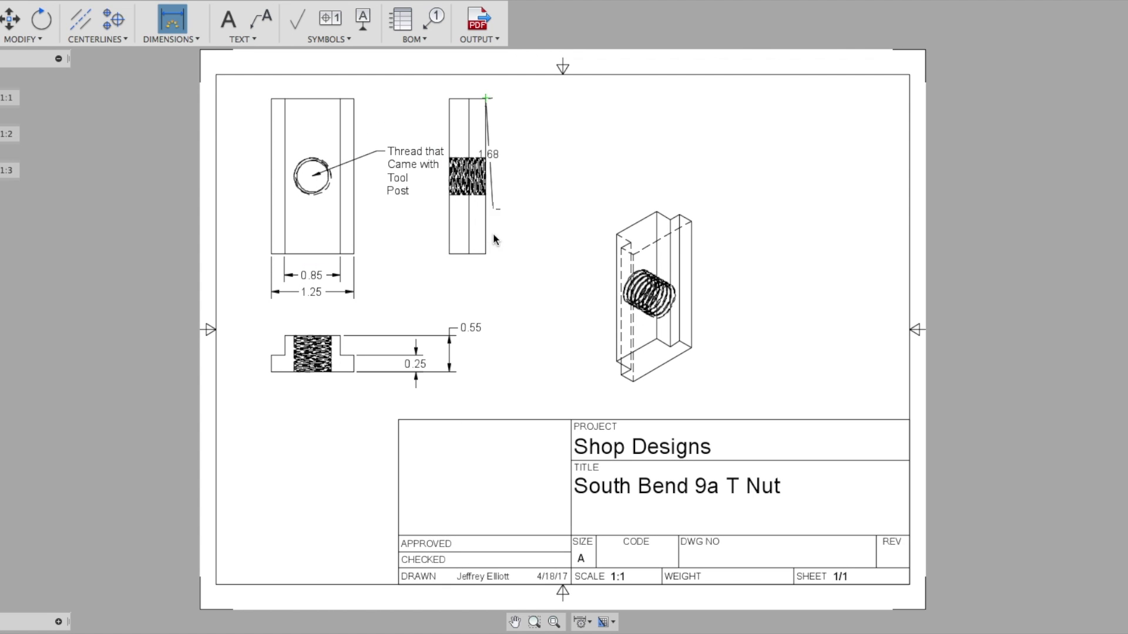
{"action": "left_click", "coordinate": [487, 233]}
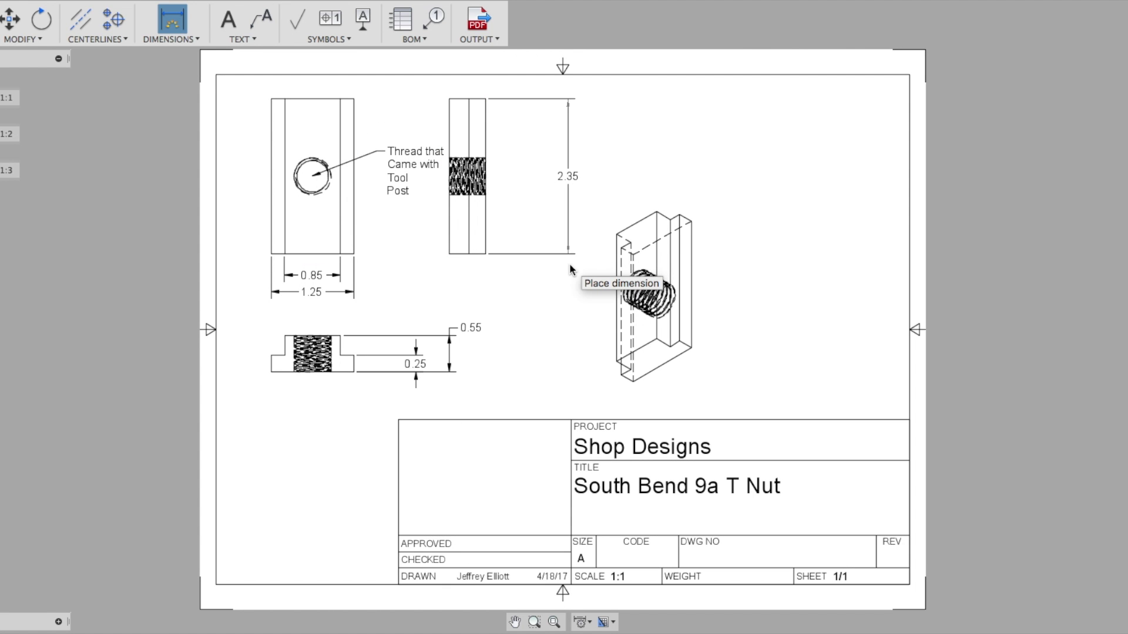